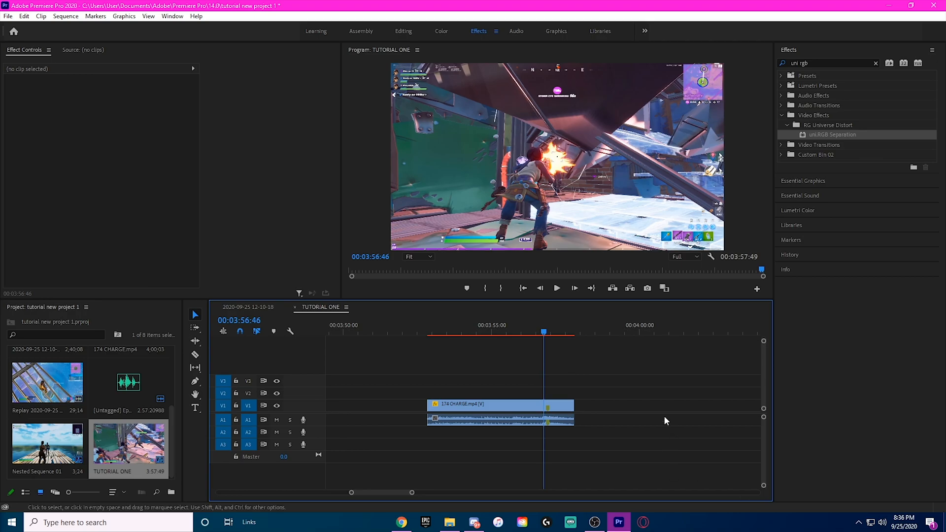
Apply the Color Balance (HLS) effect to the 174 CHARGE clip, with the playhead set before the damage marker at 00:03:55:26
drag(544, 333, 448, 352)
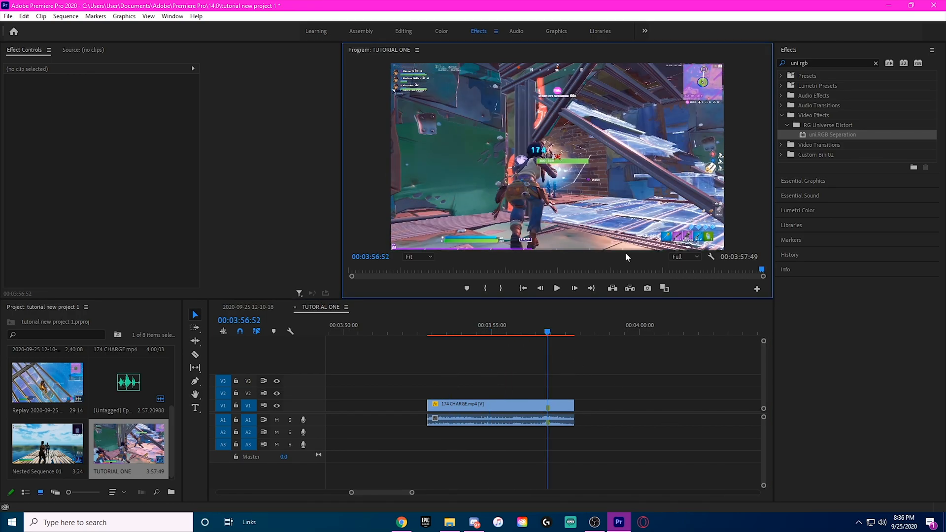
click(512, 405)
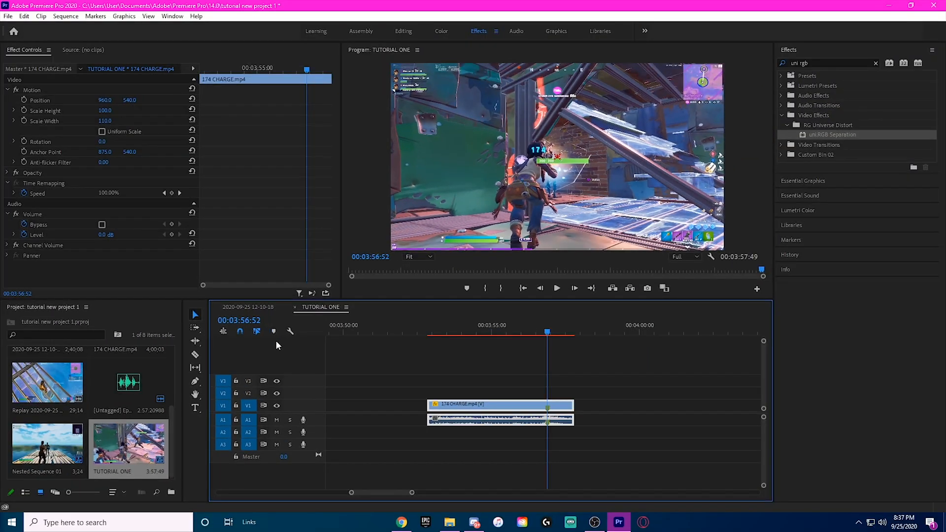
drag(412, 493, 405, 493)
scroll(547, 410, up, 1)
drag(618, 333, 594, 344)
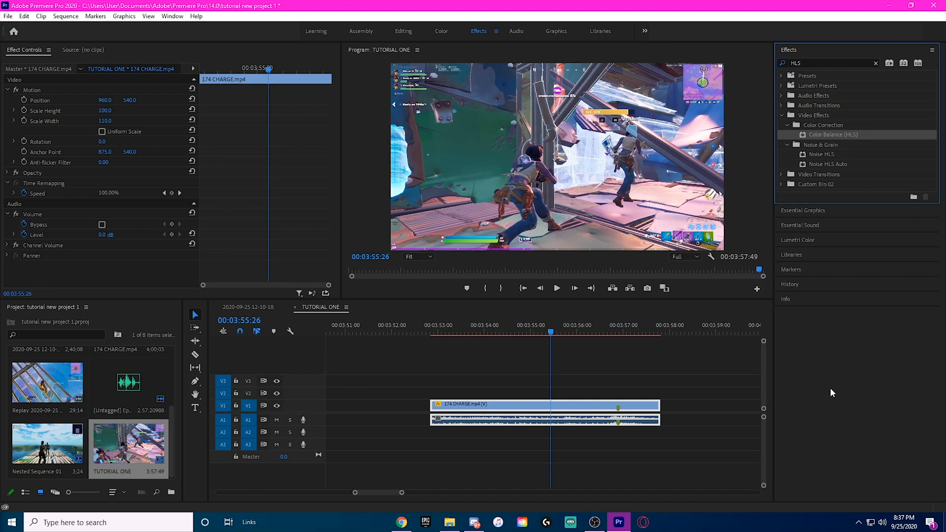
drag(823, 139, 565, 407)
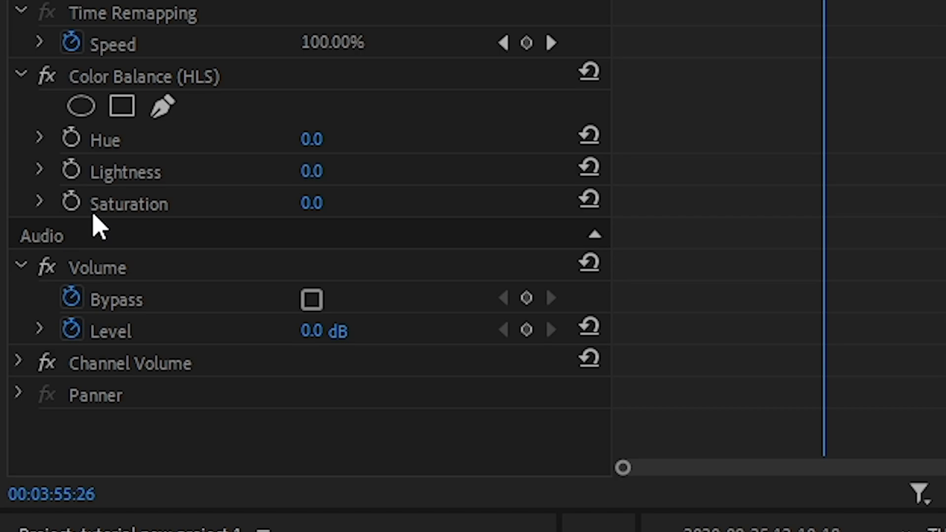
Keyframe the clip's Saturation at 0 at 00:03:55:26 and at -85 at 00:03:56:52
click(71, 202)
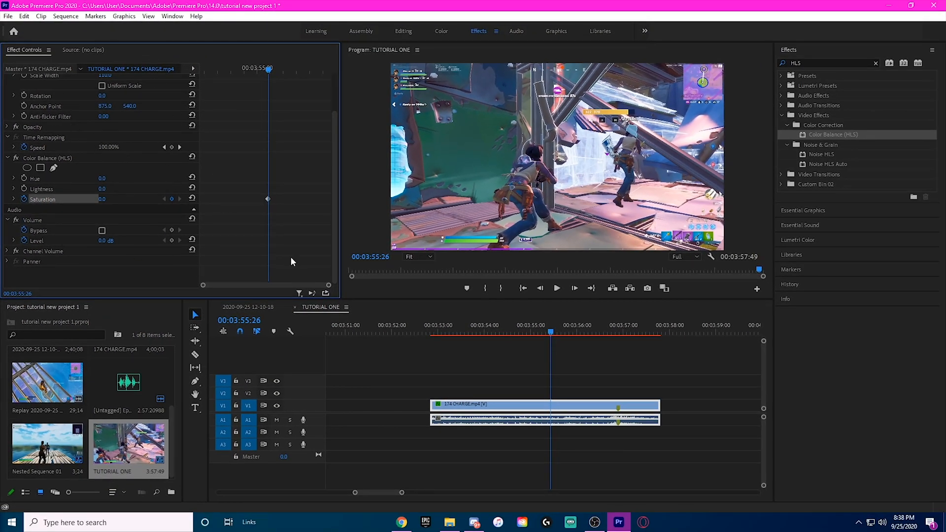
click(567, 408)
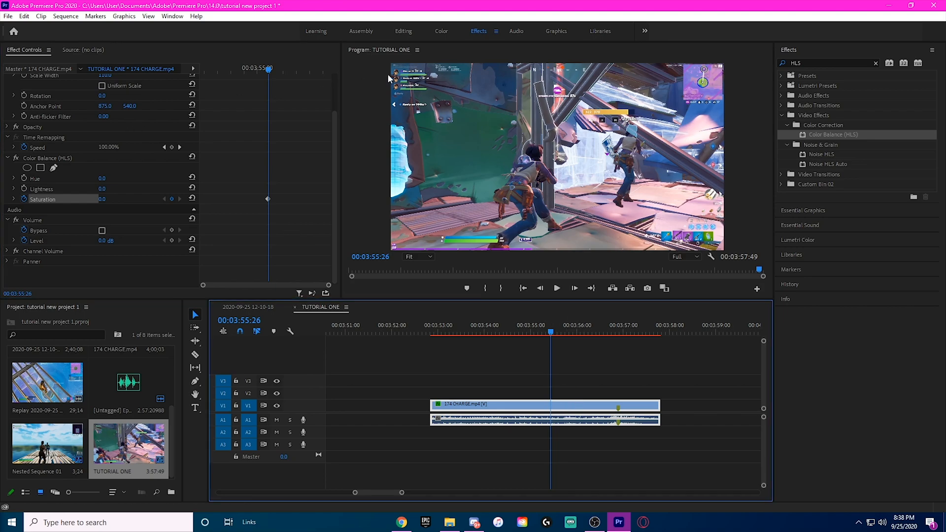
click(172, 16)
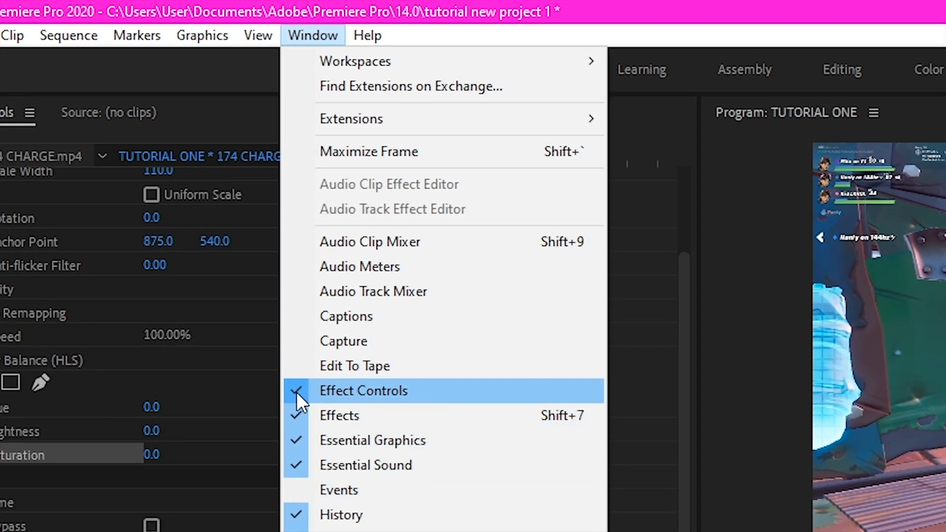
click(298, 394)
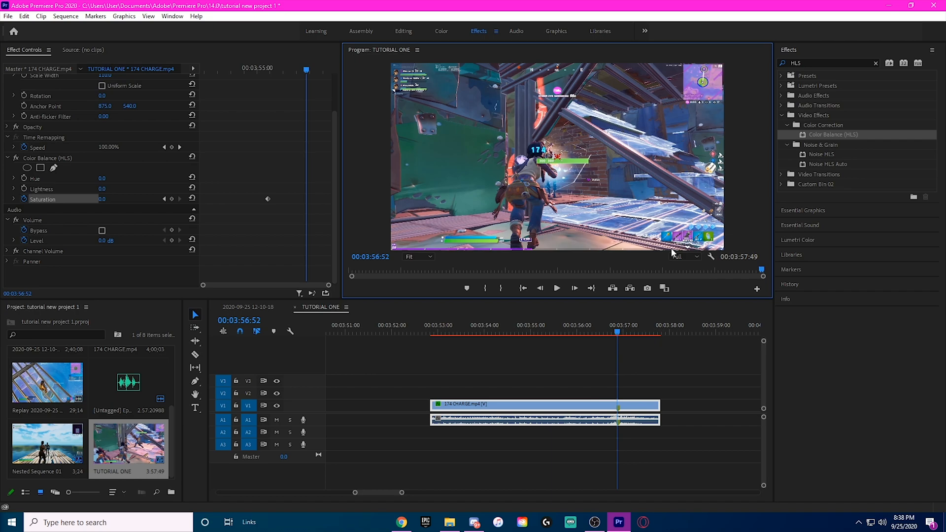
click(105, 200)
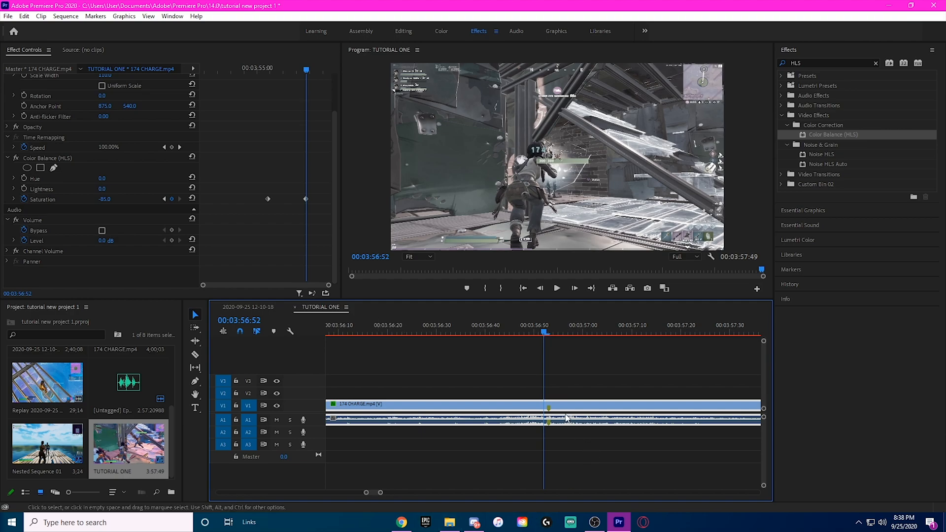
Split the 174 CHARGE clip at the damage marker and remove the Saturation keyframes from its second part, keeping the value at -85
key(c)
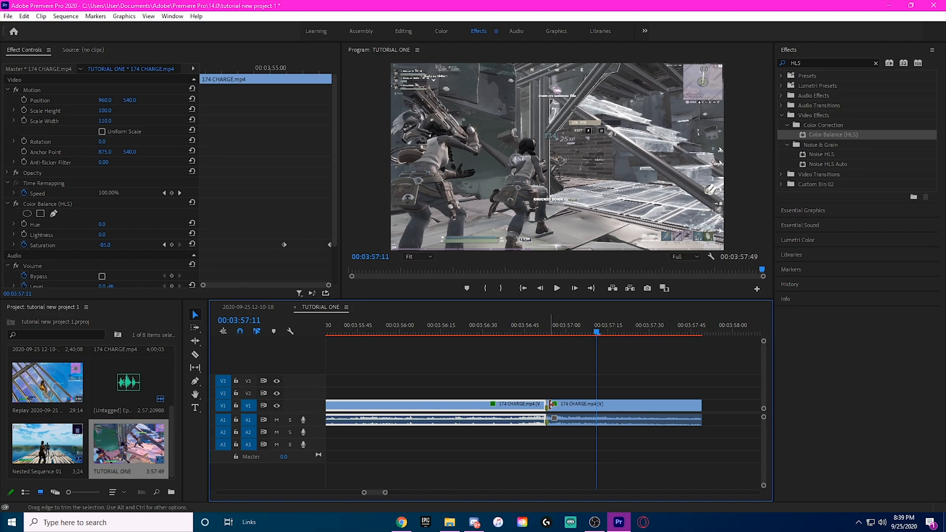
scroll(507, 409, up, 1)
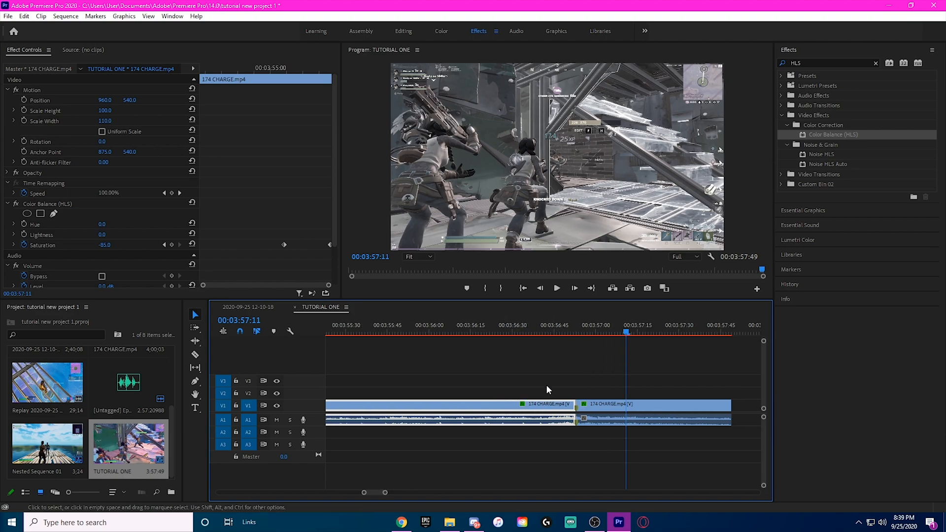
click(597, 406)
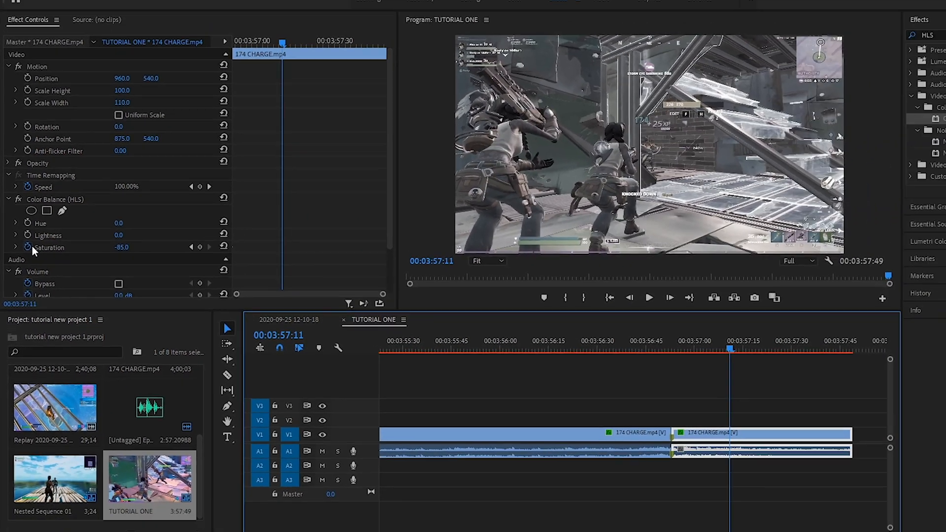
click(62, 268)
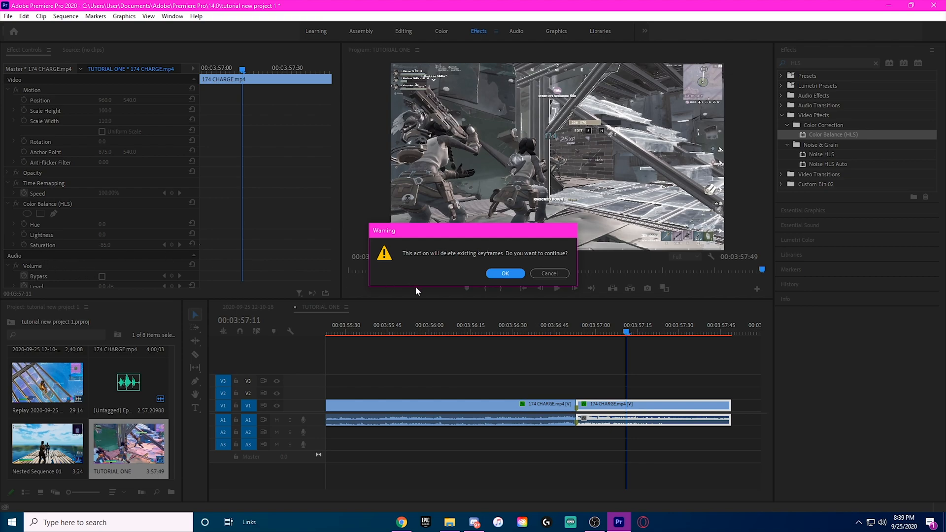
click(502, 274)
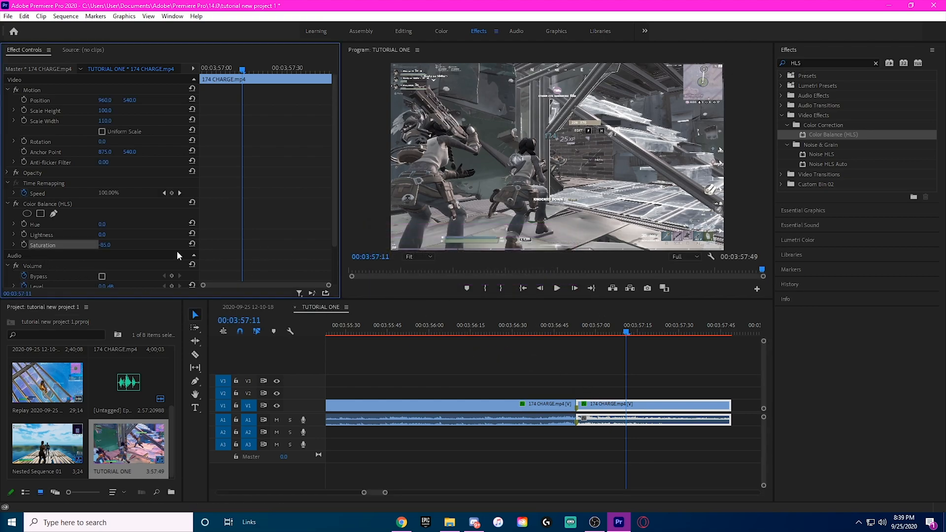
click(105, 245)
click(130, 244)
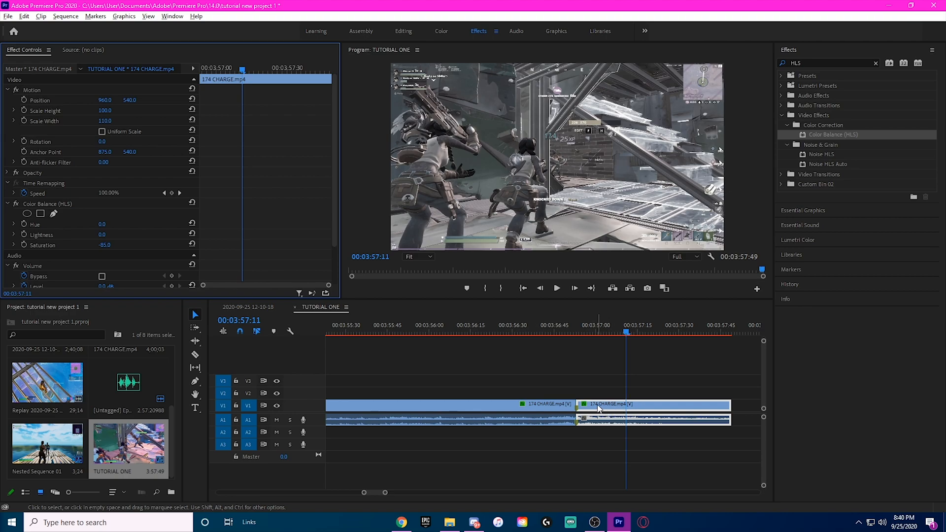
Duplicate the second clip part onto V2 and place the Shock Wave 3 clip above it on V3, starting at the cut
drag(598, 408, 602, 397)
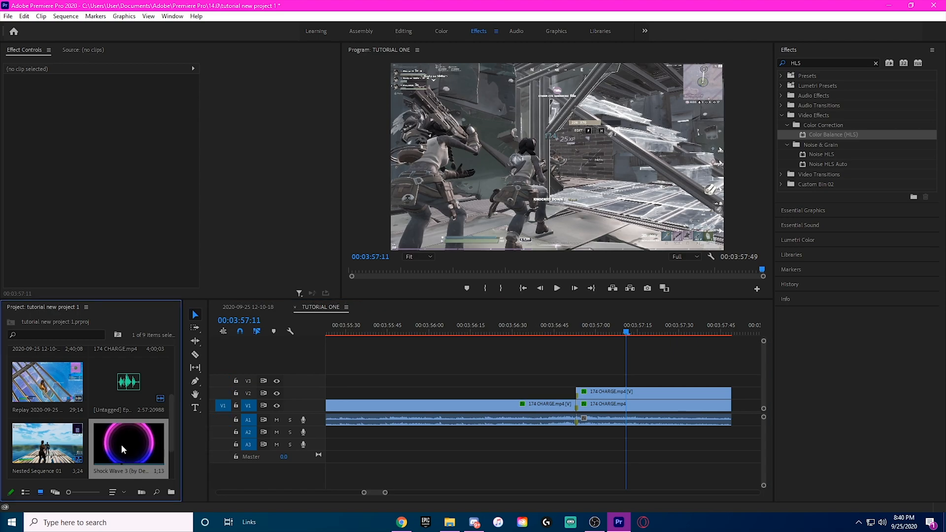
drag(121, 444, 580, 381)
drag(452, 207, 452, 207)
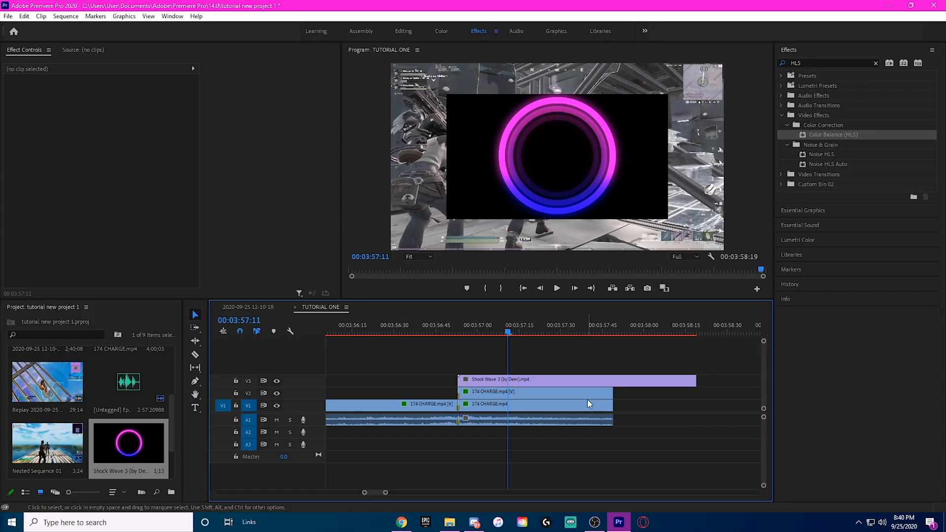
Fit the Shock Wave 3 clip to the sequence with Set to Frame Size
click(560, 383)
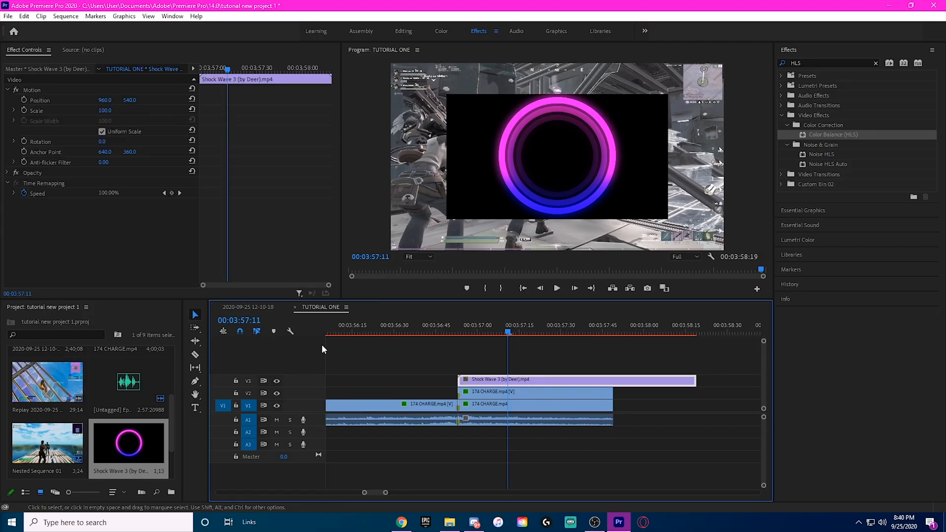
drag(109, 111, 155, 111)
key(ctrl+z)
right_click(553, 381)
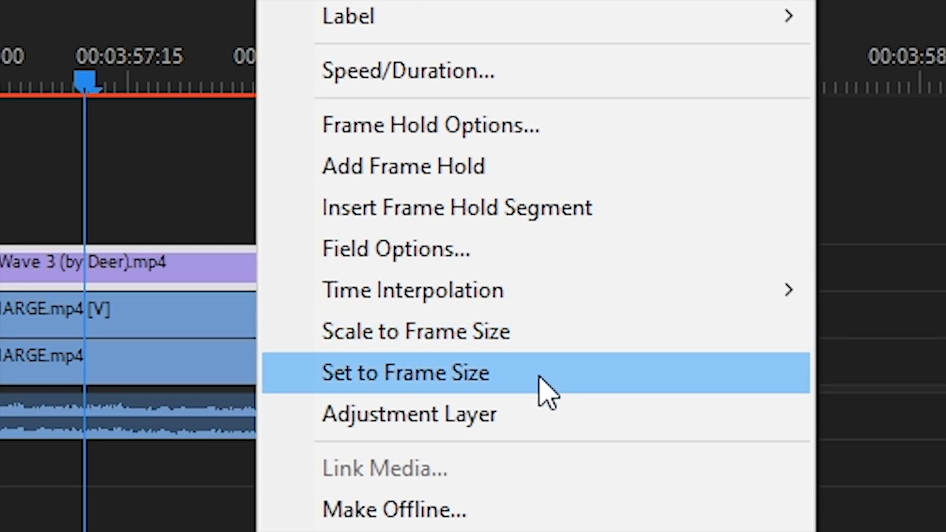
click(541, 390)
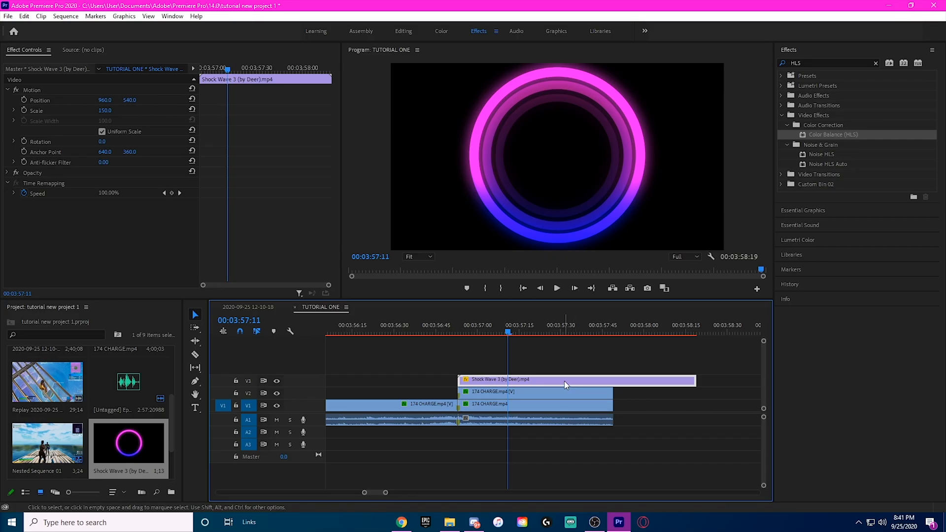
Set the Shock Wave 3 clip's speed to 500%
right_click(564, 381)
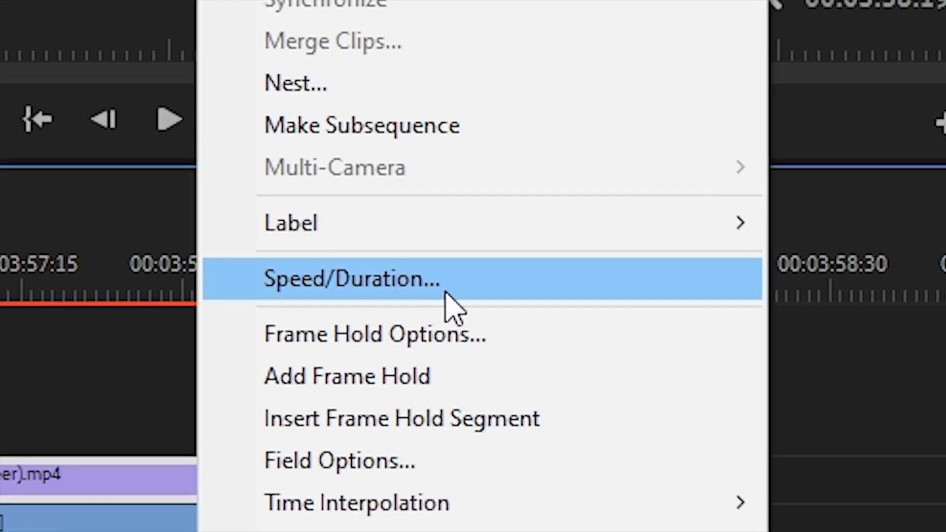
click(473, 291)
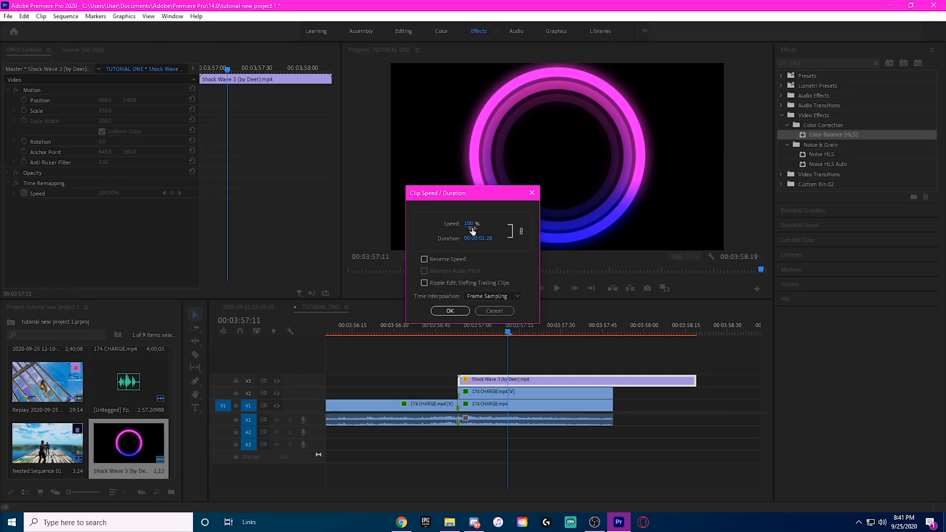
text(500)
click(450, 311)
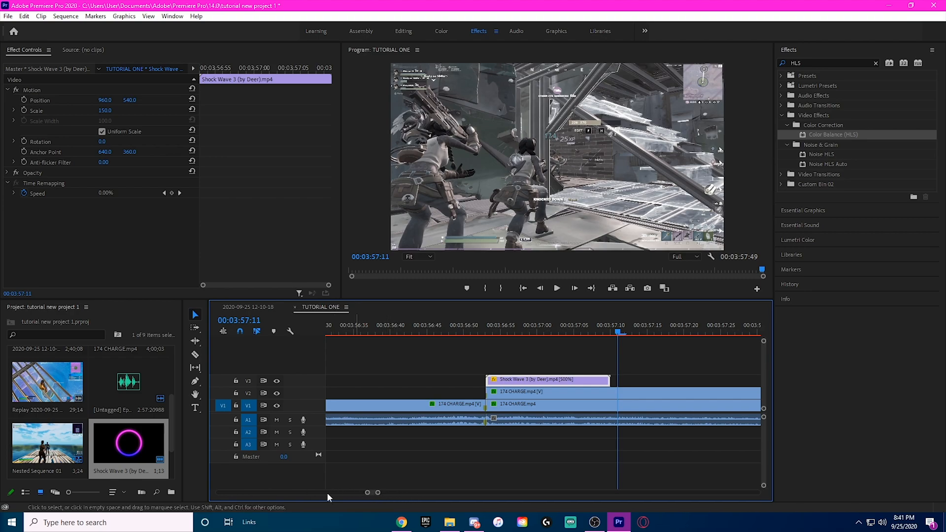
Set the Shock Wave 3 clip's opacity blend mode to Screen, with the playhead at the clip's start
key(Up)
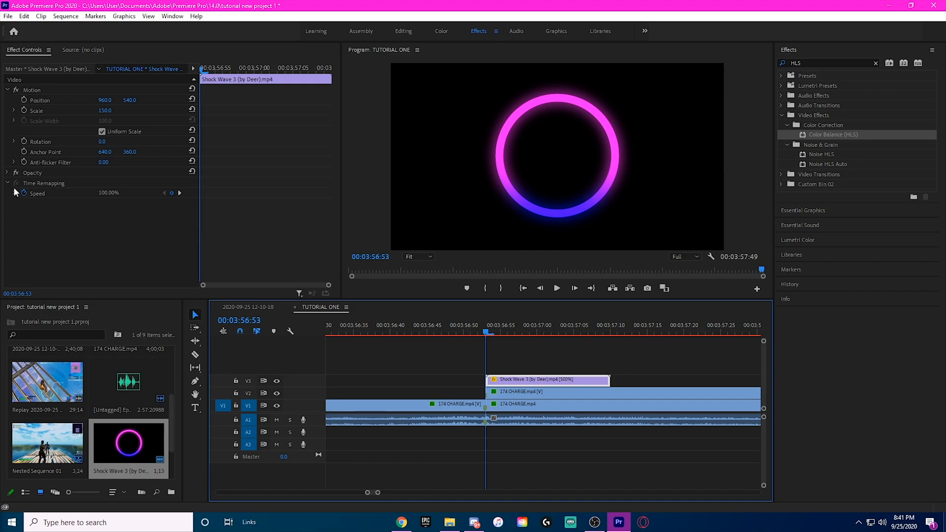
click(7, 173)
click(109, 203)
click(9, 175)
click(9, 175)
click(8, 173)
click(134, 203)
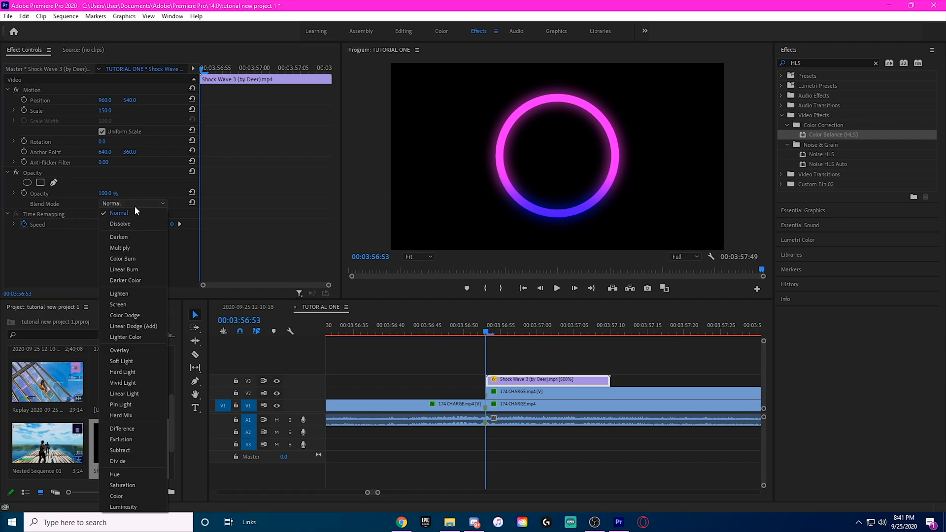
click(119, 304)
click(500, 457)
Delete the Color Balance (HLS) effect from the duplicated 174 CHARGE clip on V2
scroll(501, 457, down, 3)
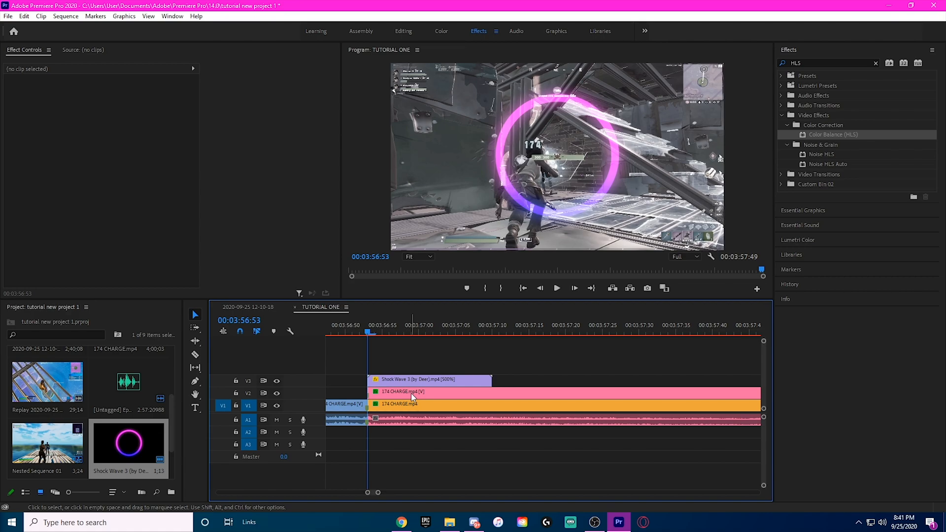
scroll(493, 394, up, 2)
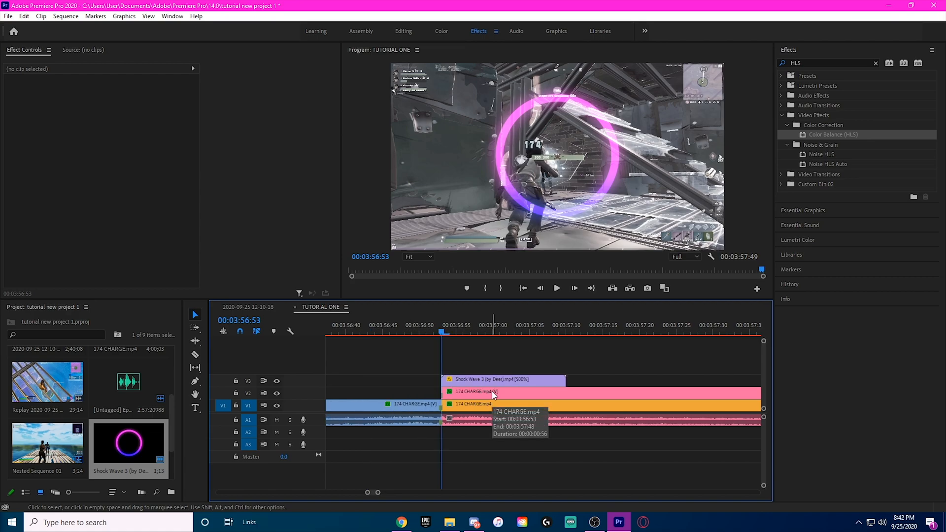
click(538, 395)
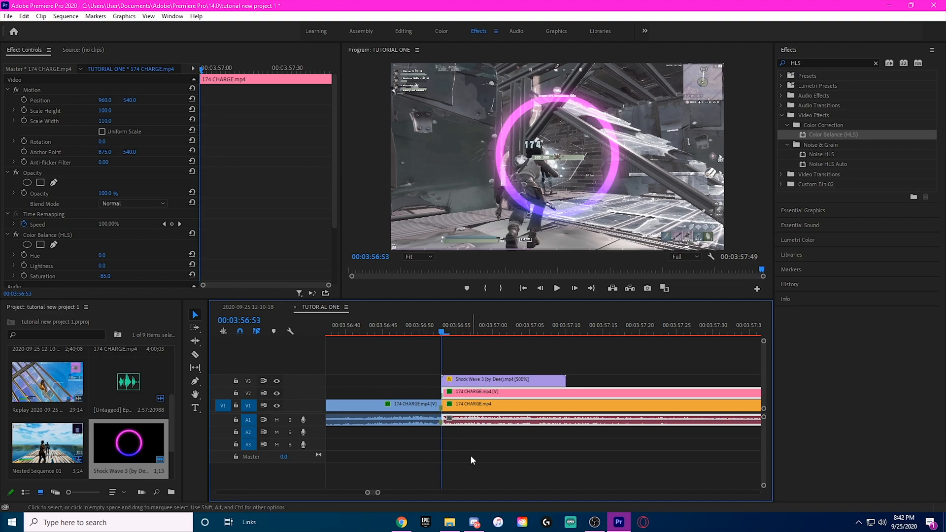
click(16, 236)
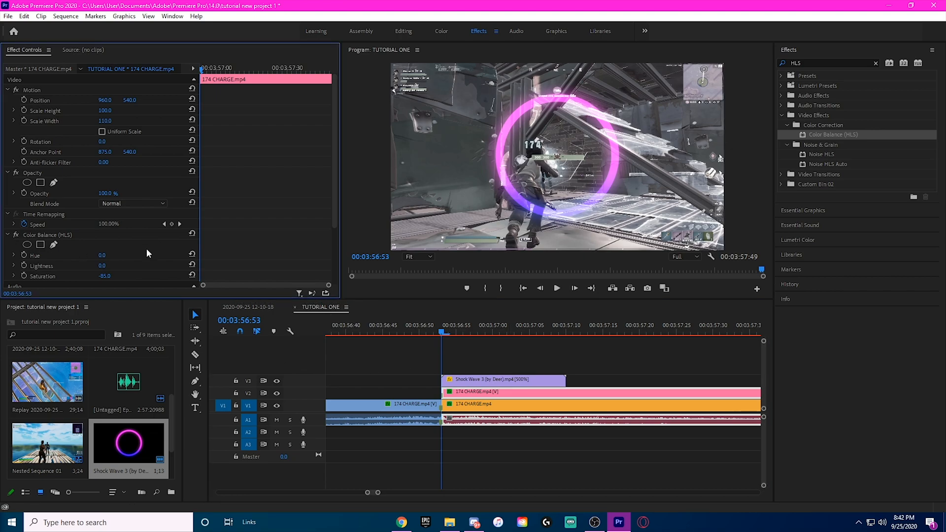
click(78, 235)
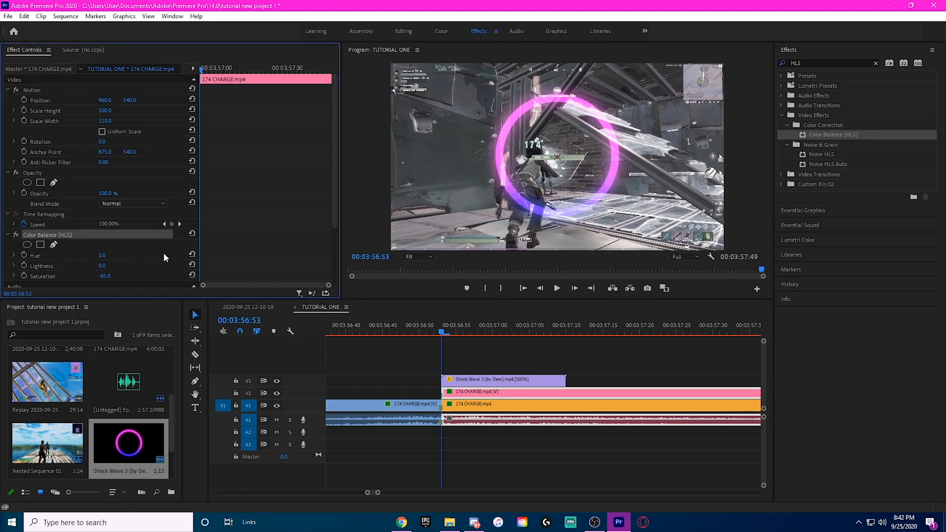
key(Delete)
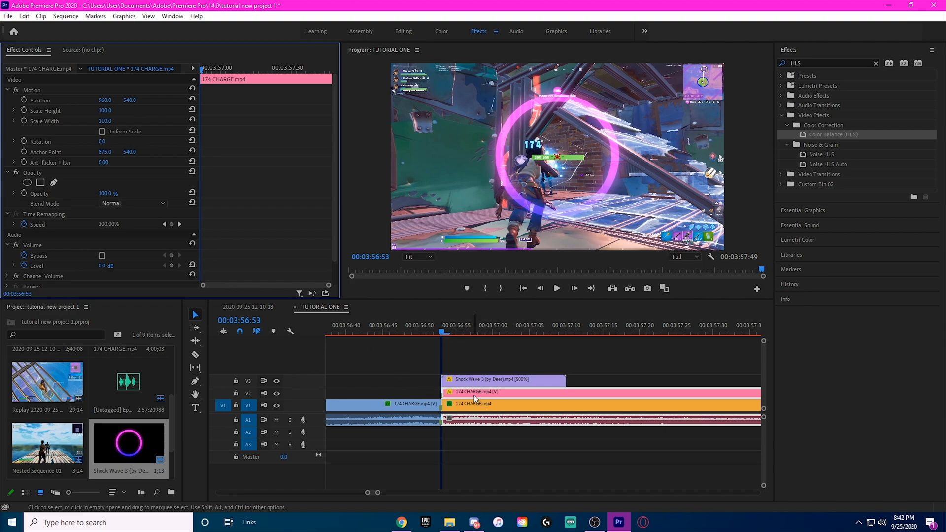
Add an elliptical opacity mask to the V2 clip and set its Mask Feather to 200
click(29, 182)
click(108, 213)
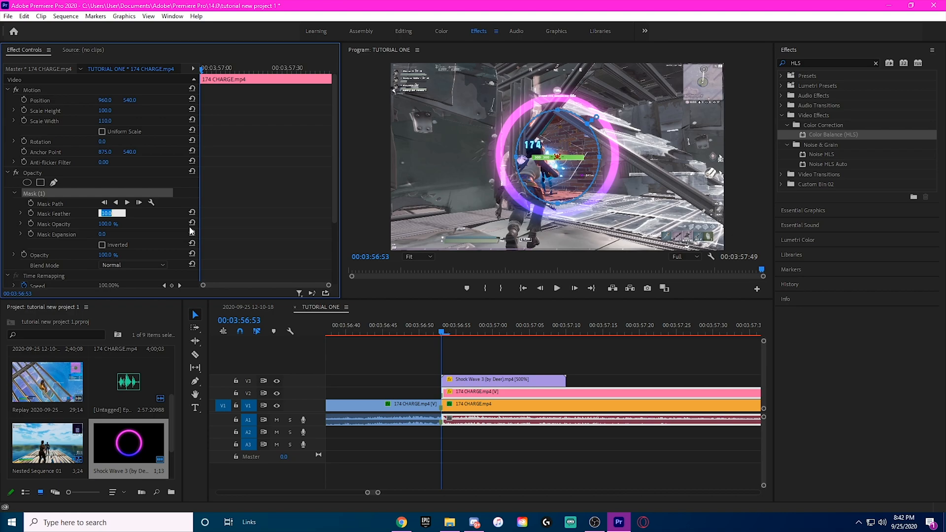
text(200)
key(Return)
Keyframe the V2 clip's Mask Expansion from 0 at the clip's start to 305 at 00:03:57:00
click(31, 234)
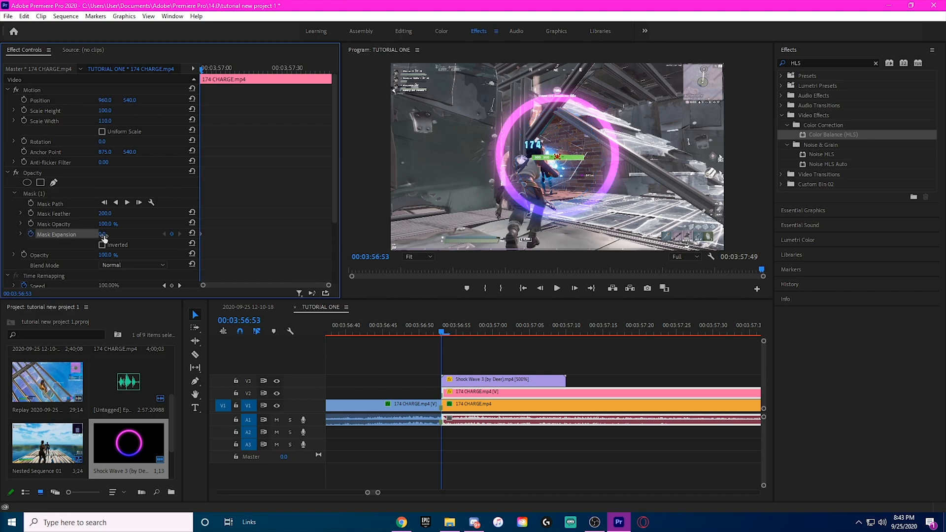
click(52, 193)
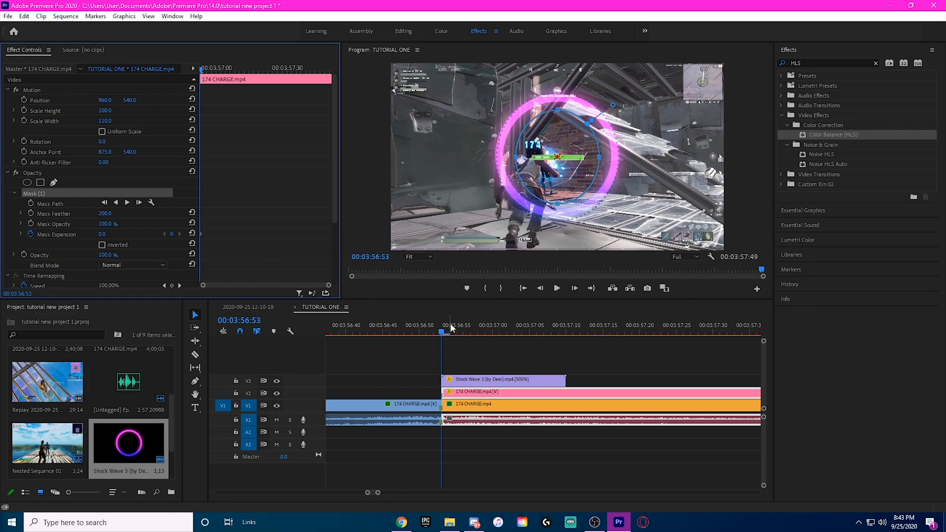
click(492, 328)
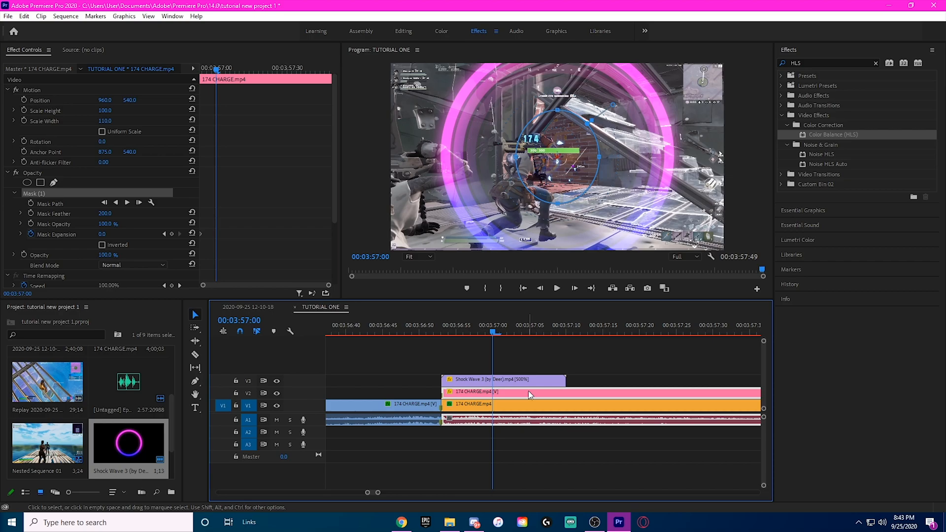
click(525, 378)
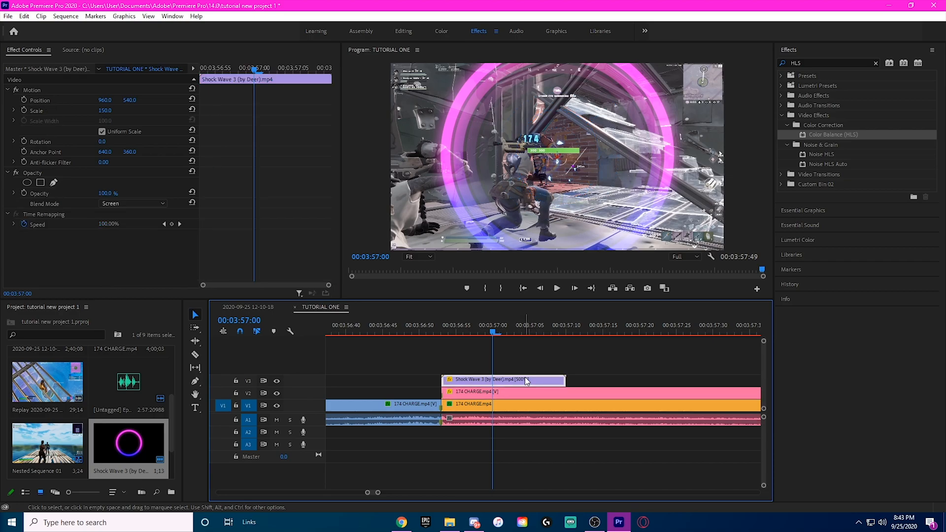
click(524, 394)
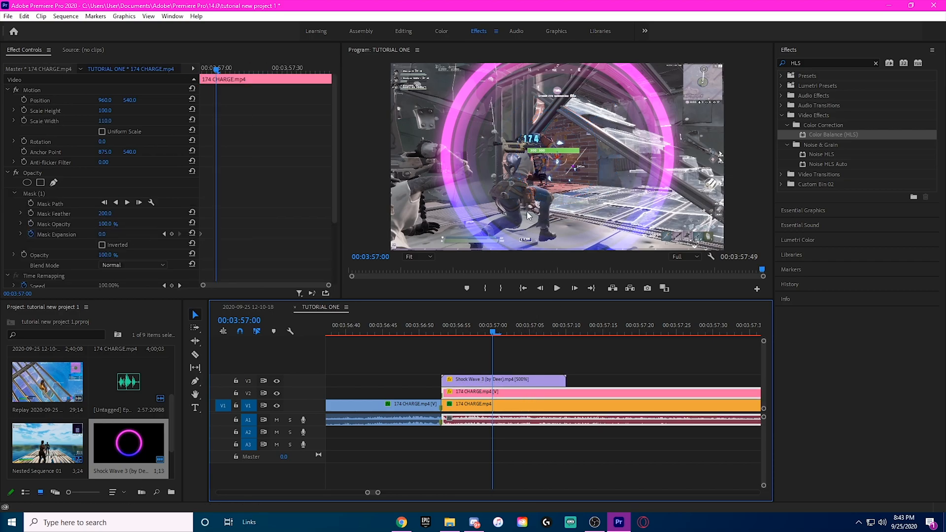
click(107, 235)
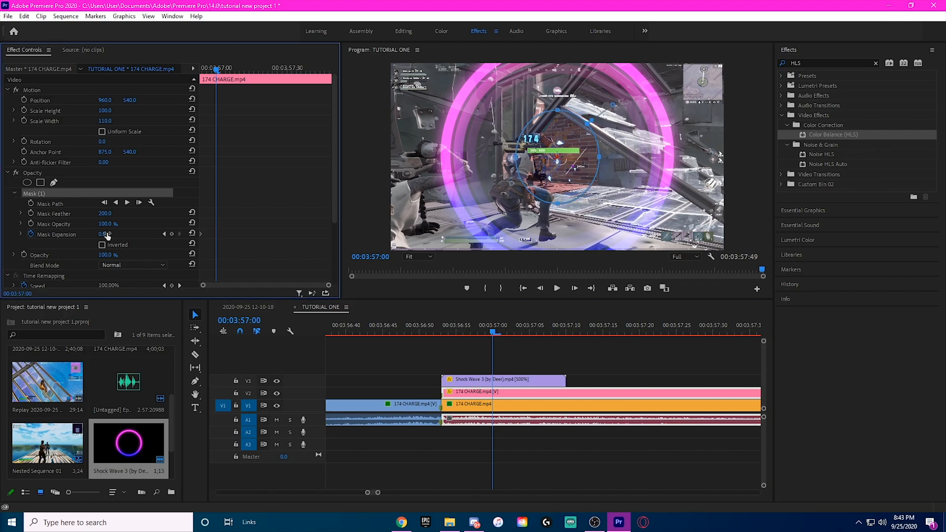
drag(104, 234, 245, 235)
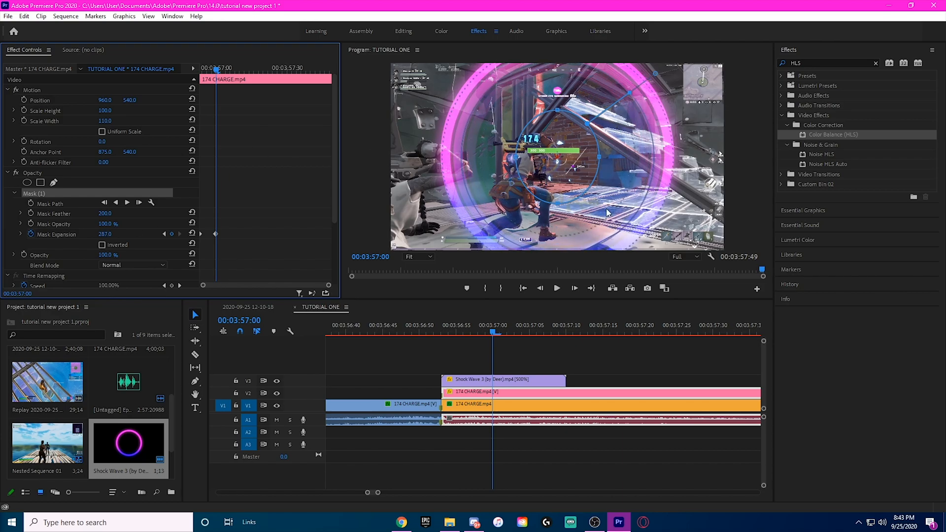
drag(114, 234, 178, 254)
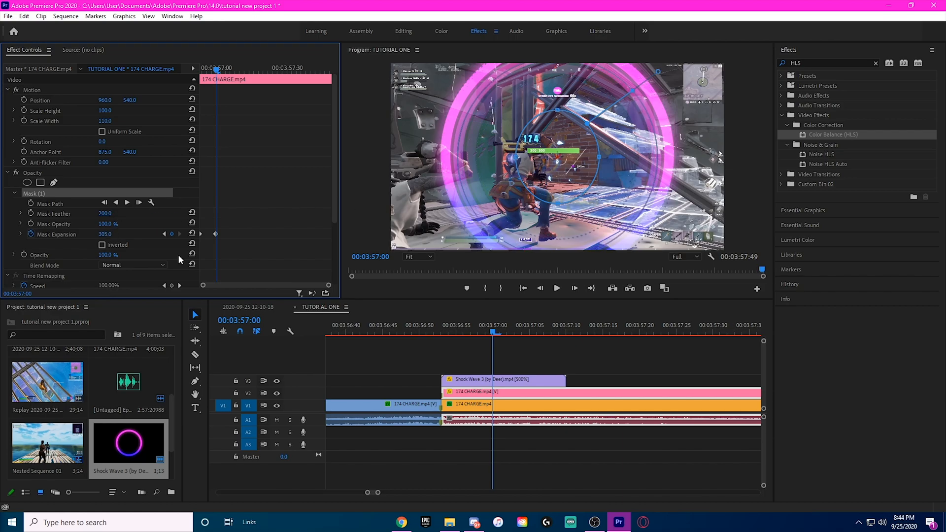
Add Mask Expansion keyframes of 492 at 00:03:57:05 and 919 at 00:03:57:10, where the shockwave clip ends
click(497, 331)
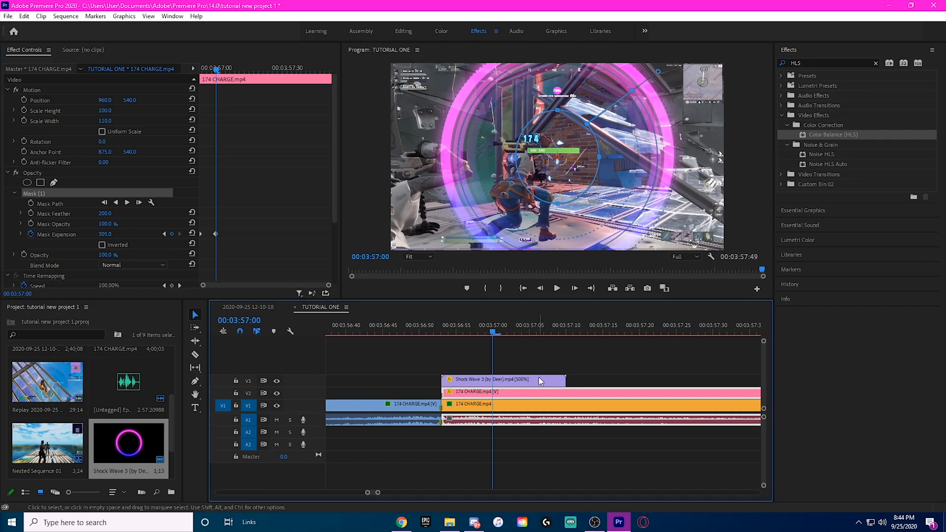
drag(495, 335, 534, 336)
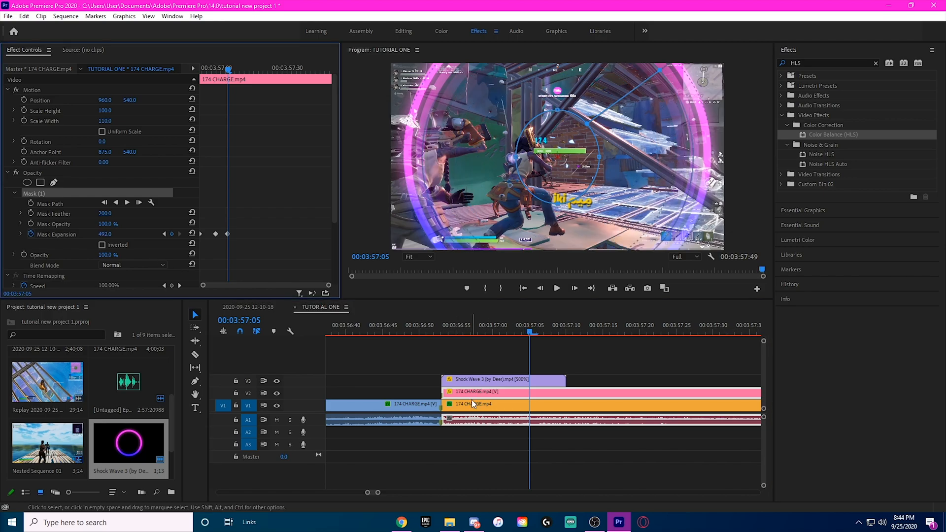
click(530, 334)
drag(532, 334, 565, 339)
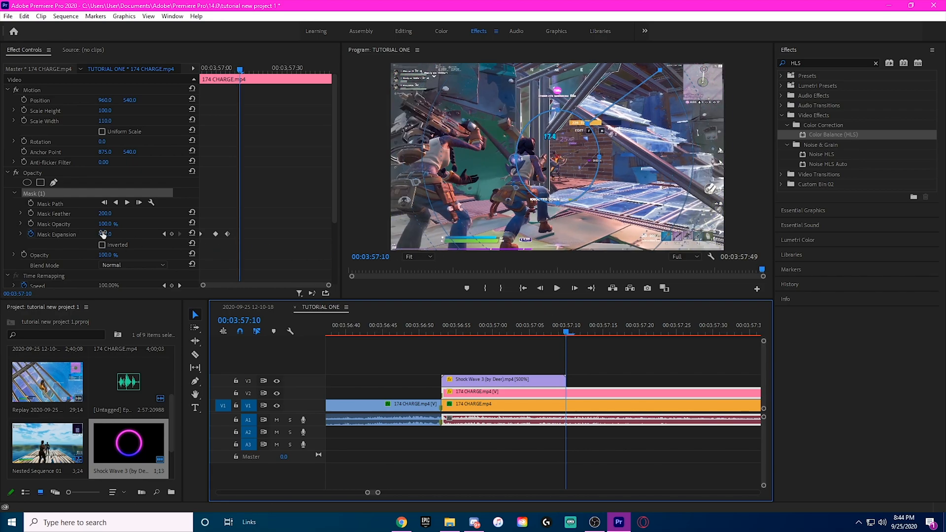
drag(103, 234, 128, 234)
click(137, 234)
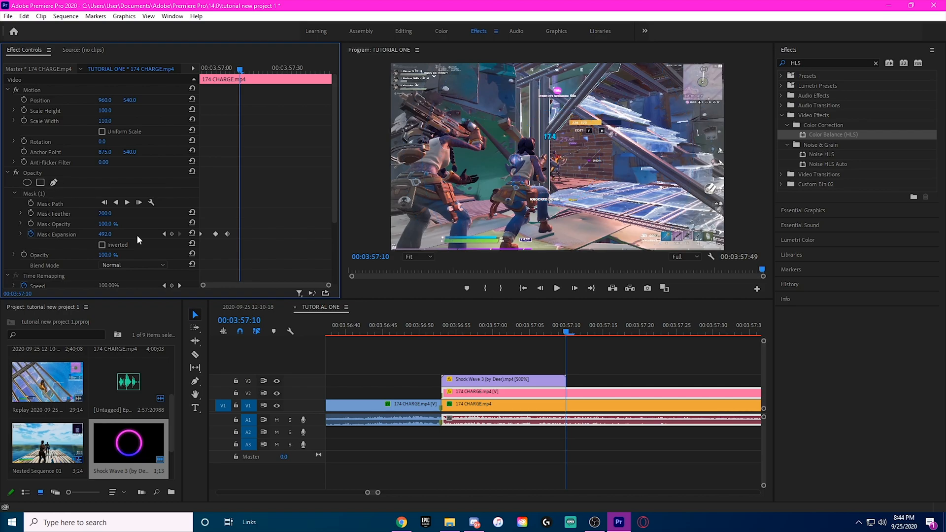
drag(109, 237, 318, 236)
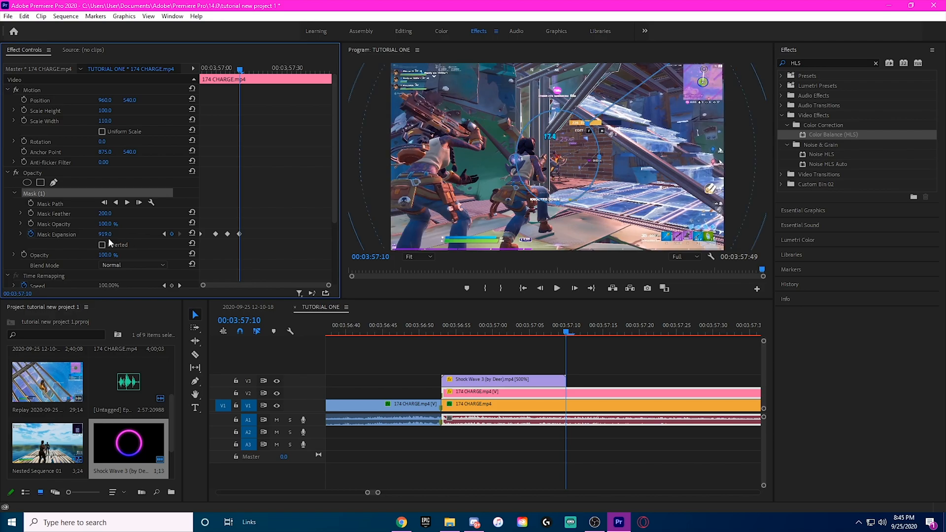
Find the Sapphire S_Glow effect and apply it to the 174 CHARGE clip on V2
click(588, 390)
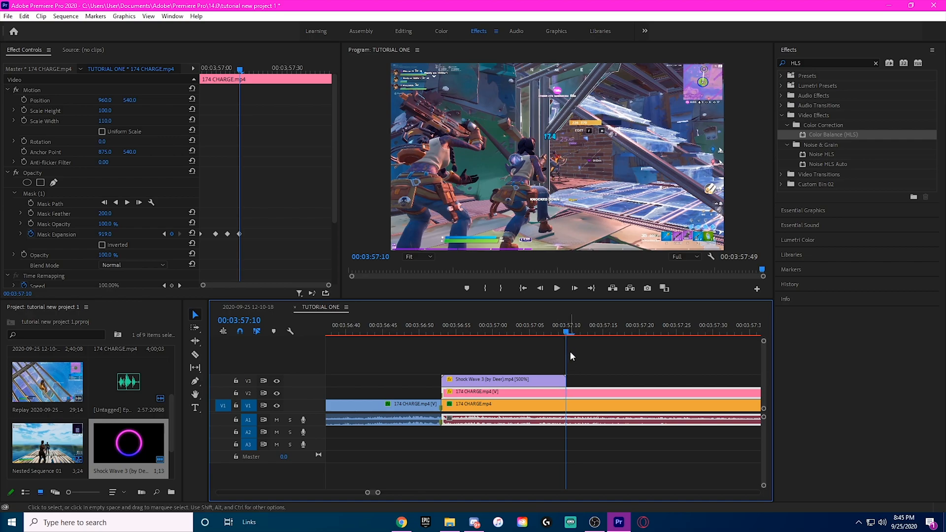
click(842, 63)
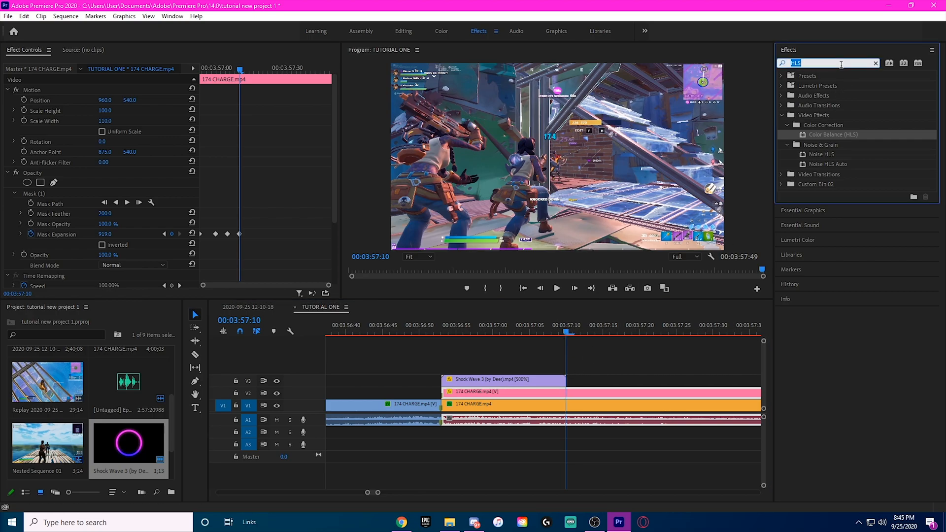
text(s_glow)
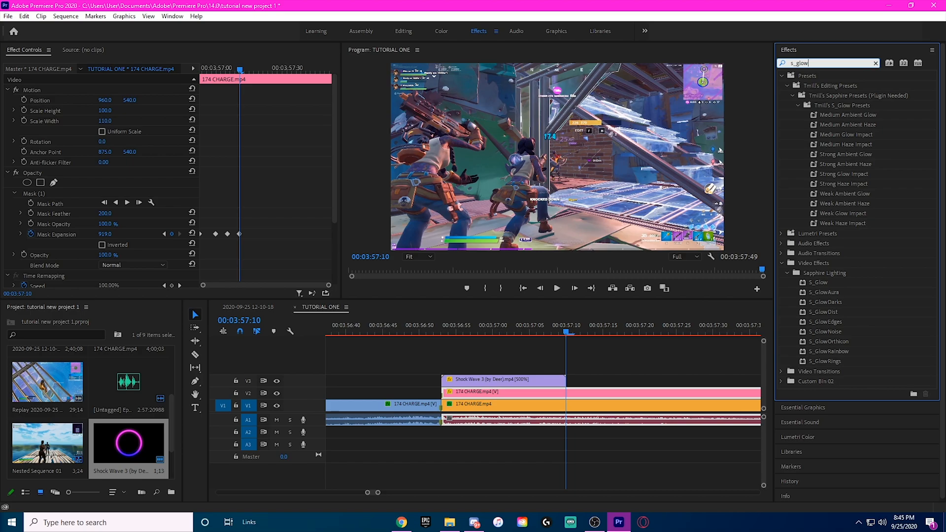
click(826, 283)
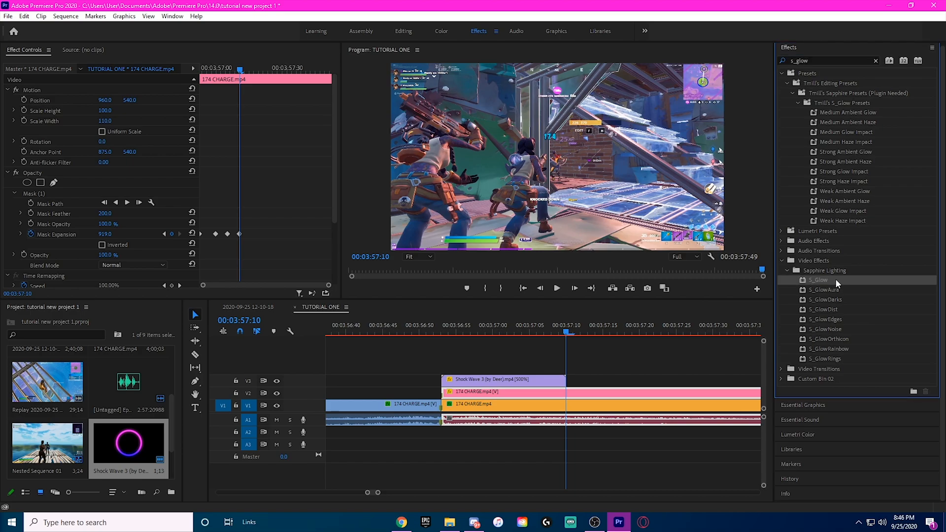
drag(838, 280, 603, 398)
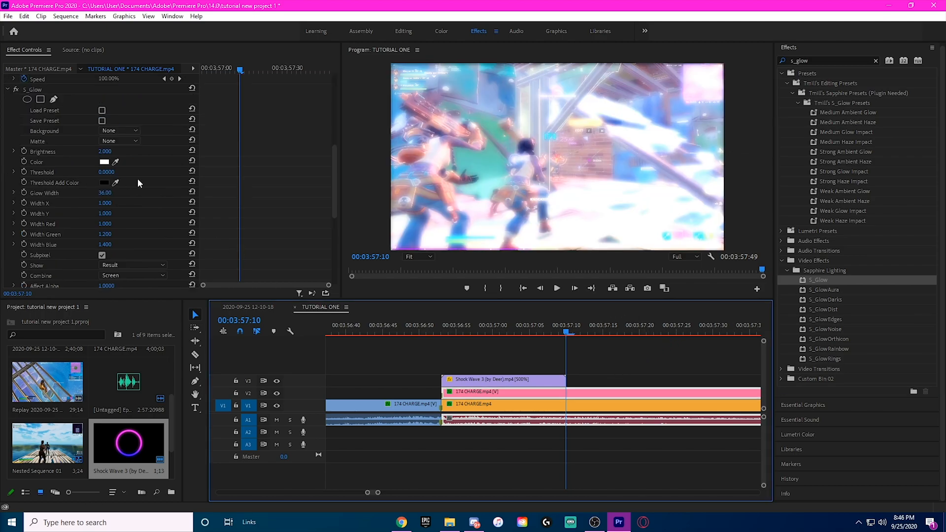
Set the S_Glow brightness to 1.2 and its glow color to violet-blue 4E00FF
click(105, 152)
text(1.2)
key(Return)
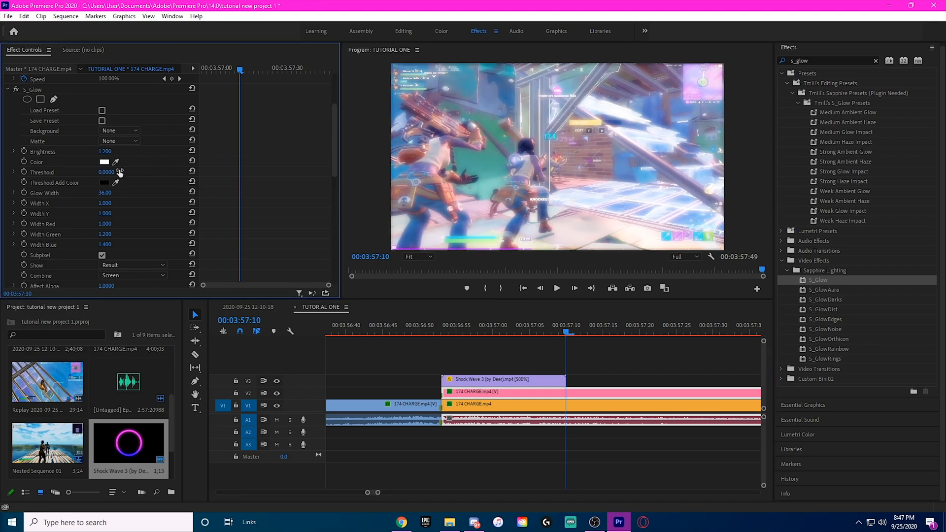
click(104, 161)
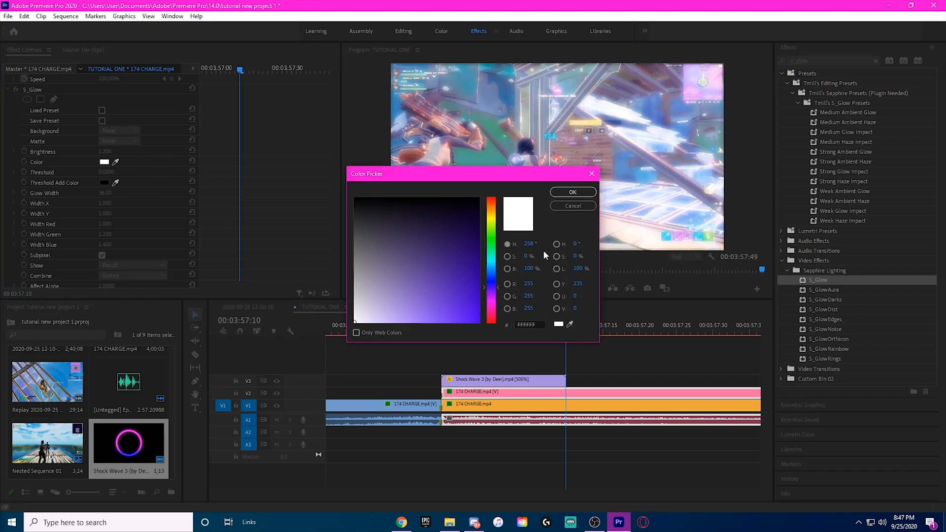
drag(472, 306, 501, 353)
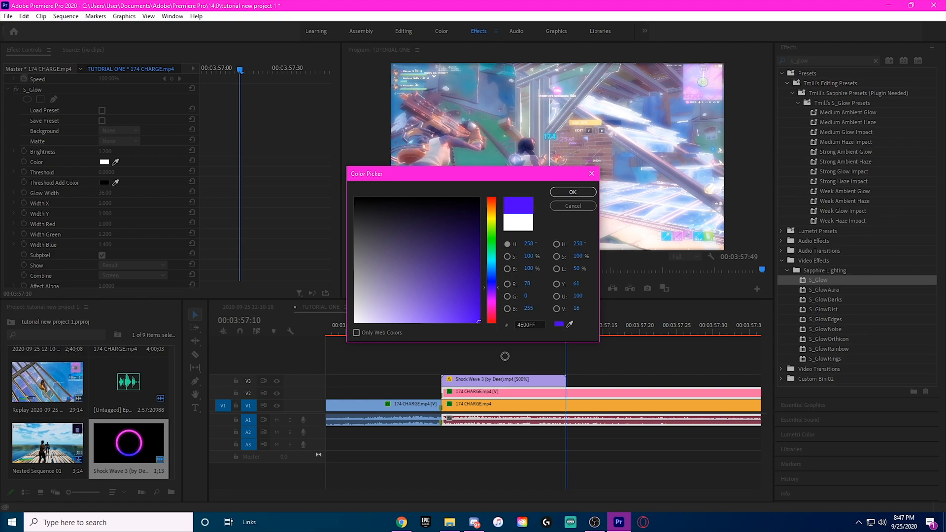
click(570, 198)
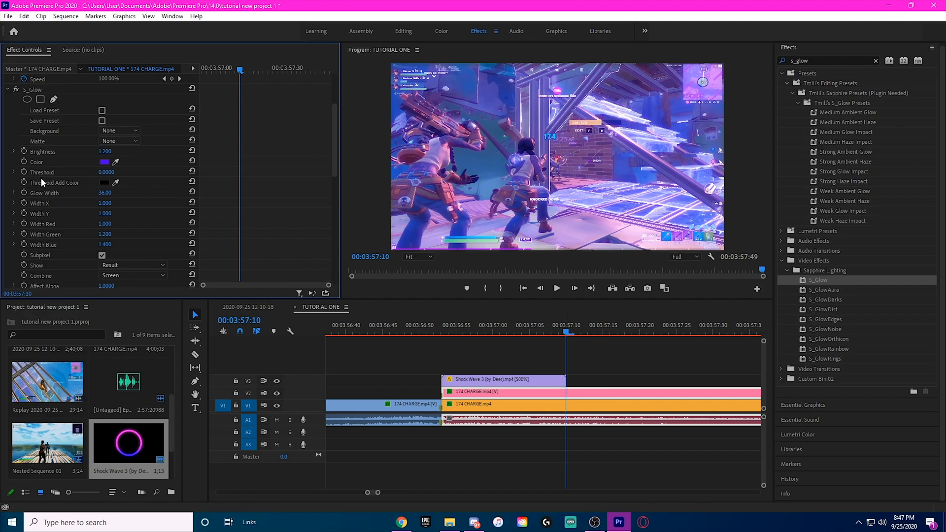
Start keyframing the S_Glow brightness at 00:03:57:10 and open its value for editing at 00:03:57:26
click(24, 151)
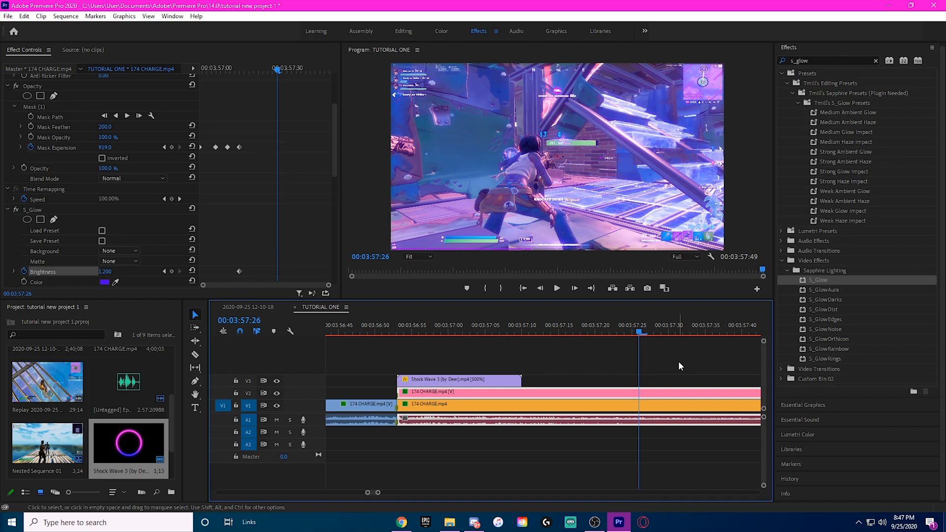
click(105, 271)
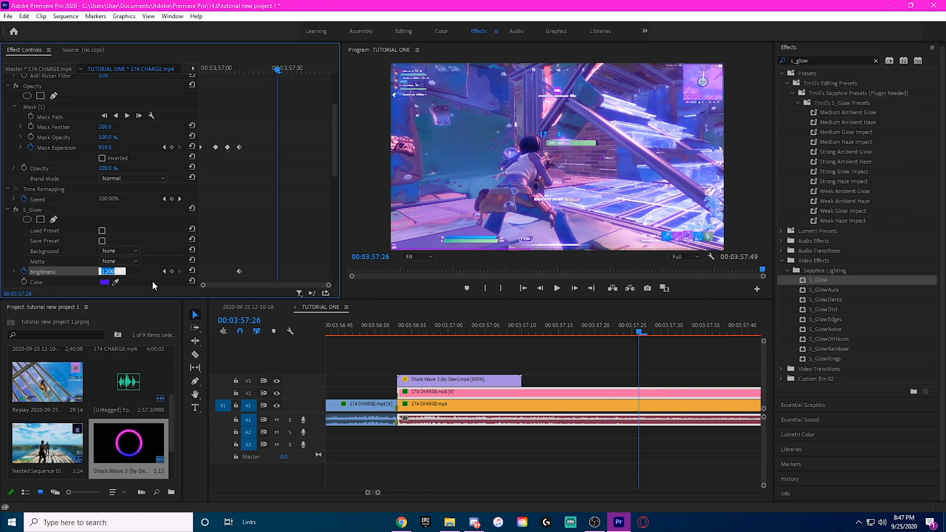